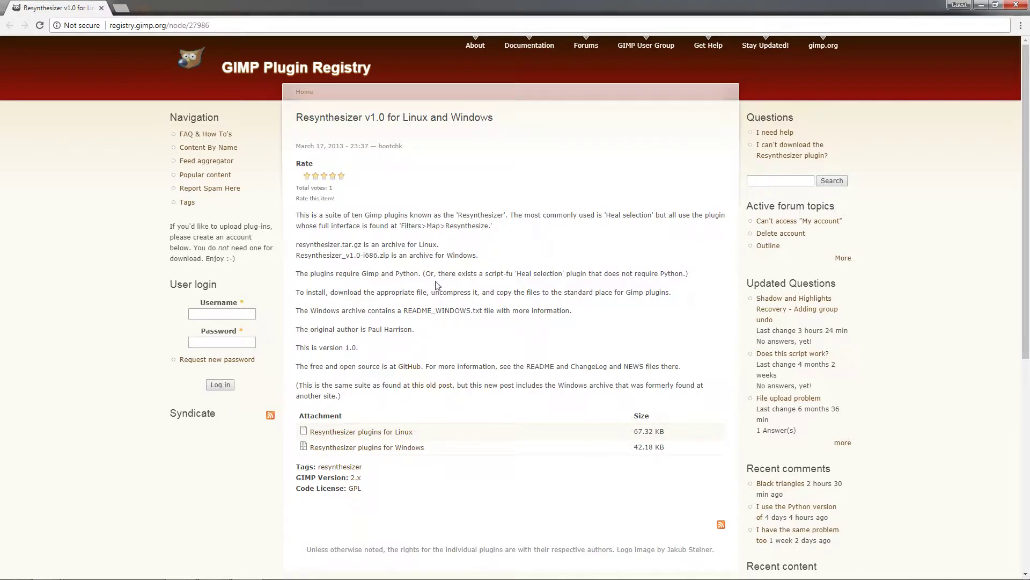
Download the Windows Resynthesizer archive (Resynthesizer_v1.0-i686.zip) from the registry page
{"action": "left_click", "coordinate": [365, 452]}
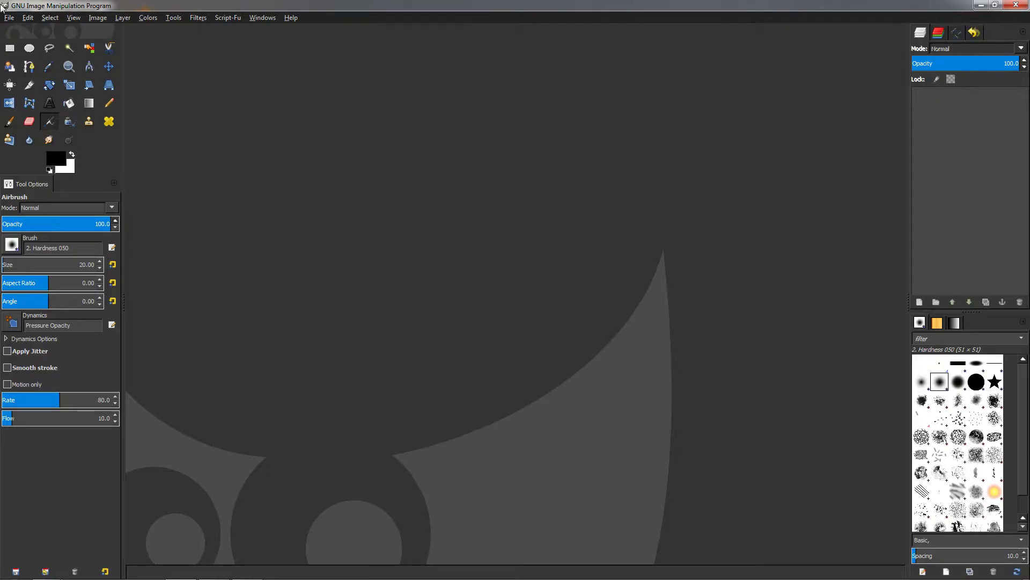
{"action": "left_click", "coordinate": [27, 17]}
{"action": "left_click", "coordinate": [74, 240]}
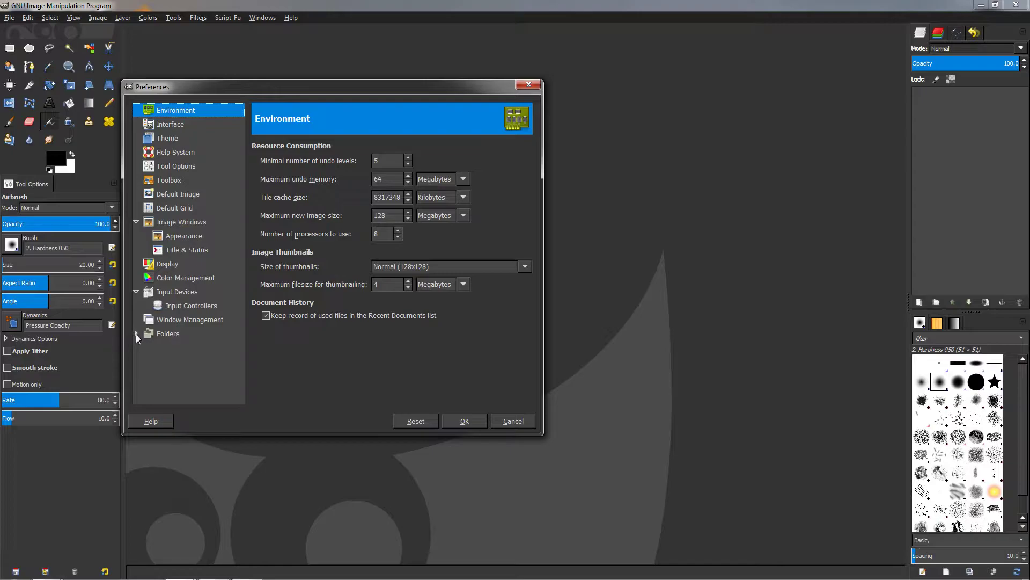
{"action": "left_click", "coordinate": [136, 333]}
{"action": "scroll", "coordinate": [164, 343], "scroll_direction": "down", "scroll_amount": 2}
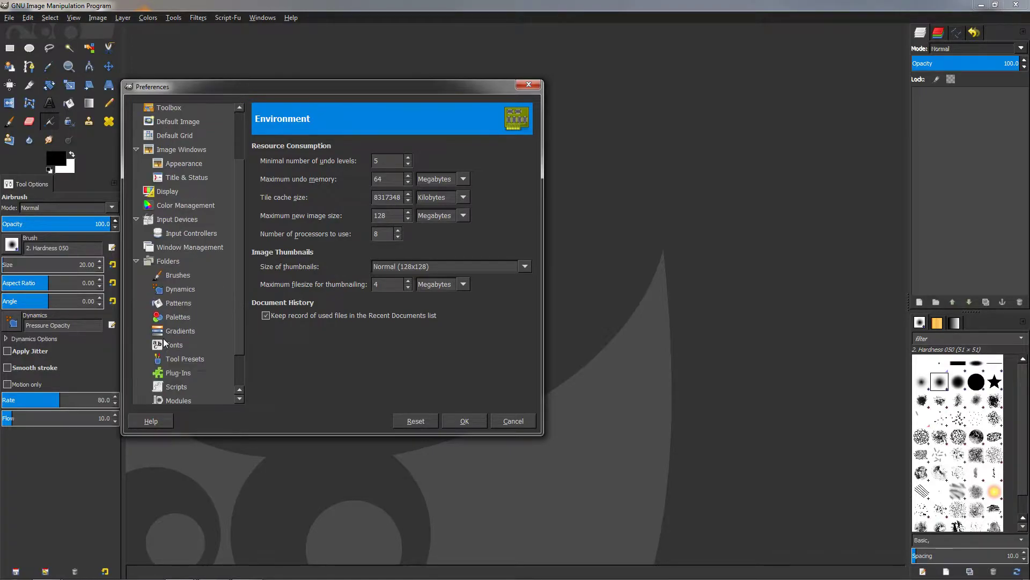
{"action": "left_click", "coordinate": [178, 373]}
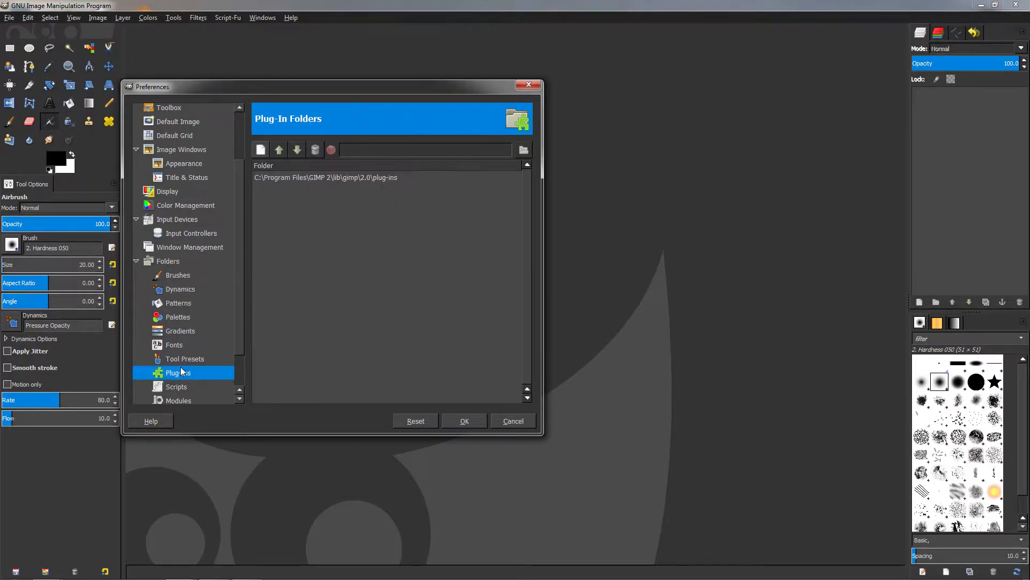
{"action": "left_click", "coordinate": [333, 179]}
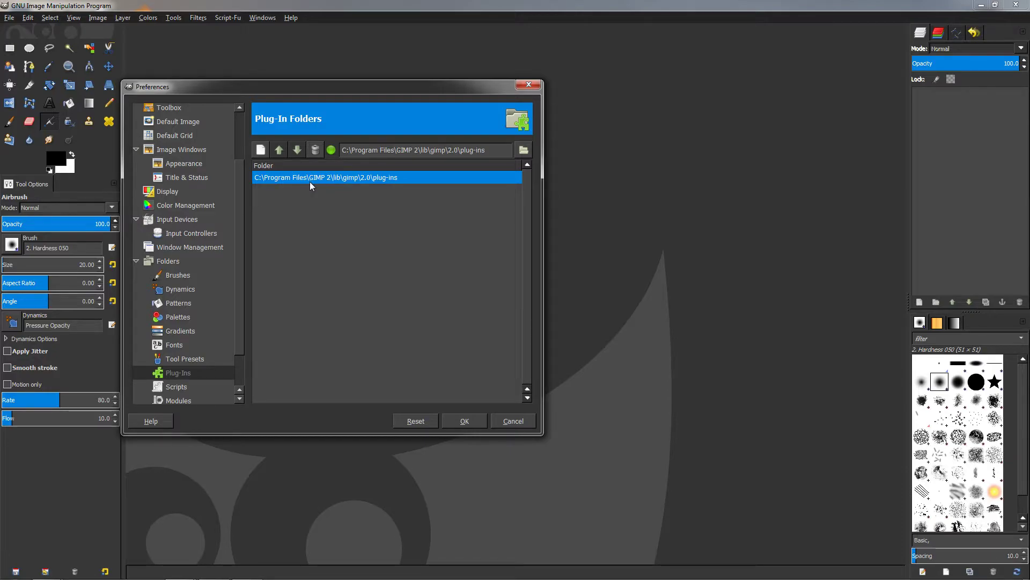
{"action": "left_click_drag", "start_coordinate": [485, 149], "coordinate": [331, 153]}
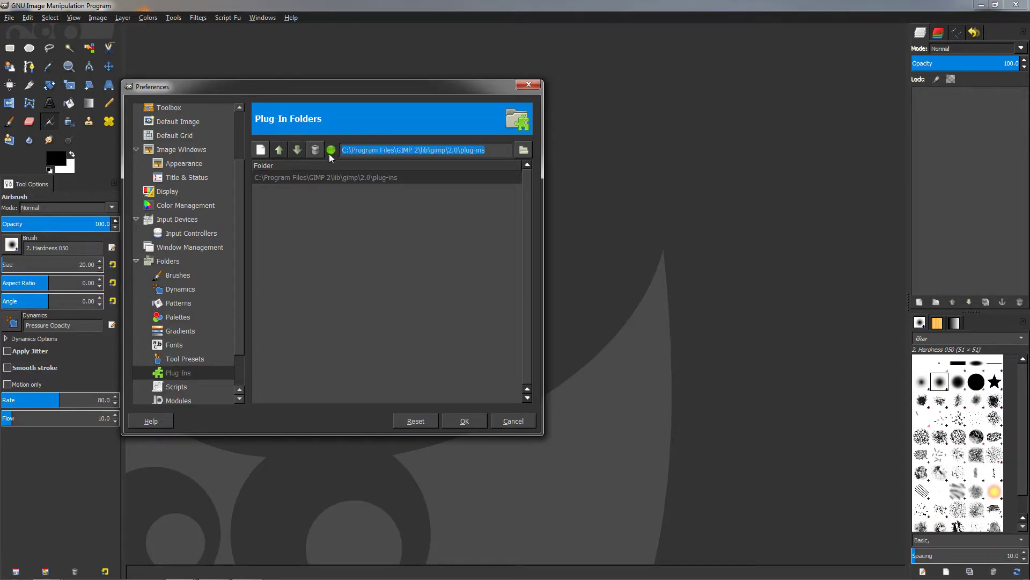
{"action": "left_click", "coordinate": [519, 421]}
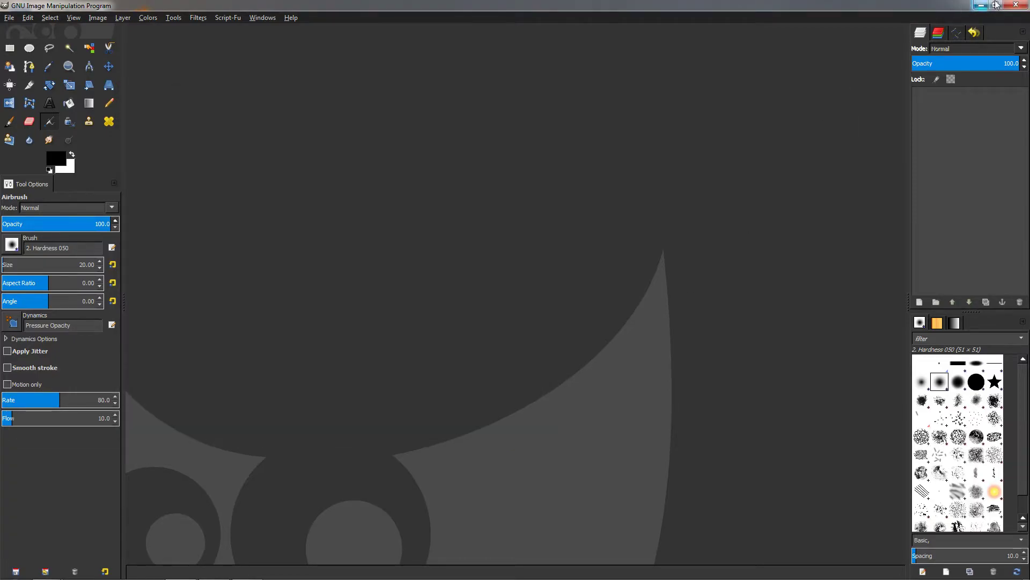
Close GIMP and point Explorer at the pasted GIMP 2.0 plug-ins folder path
{"action": "left_click", "coordinate": [1018, 5]}
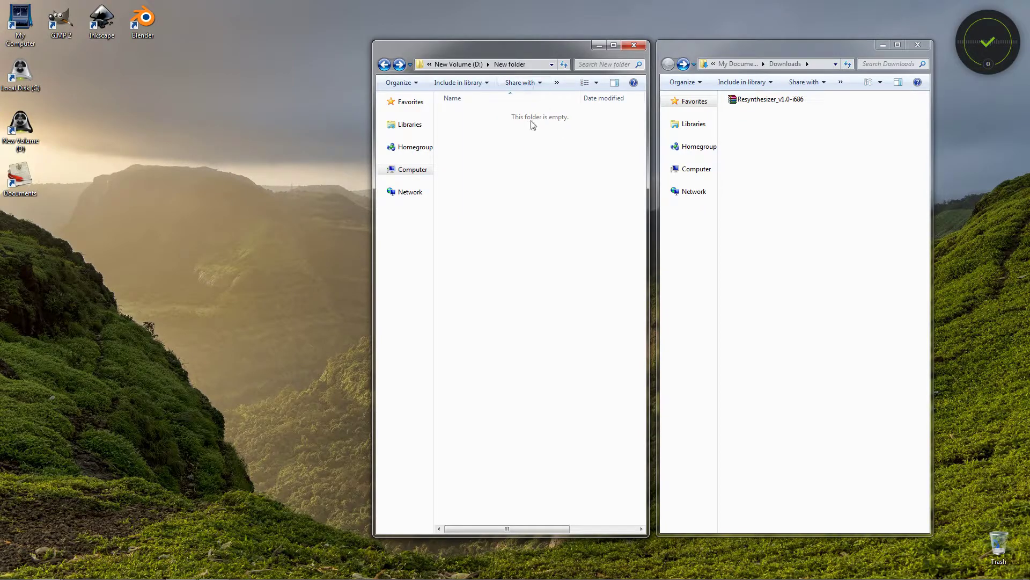
{"action": "left_click", "coordinate": [536, 65]}
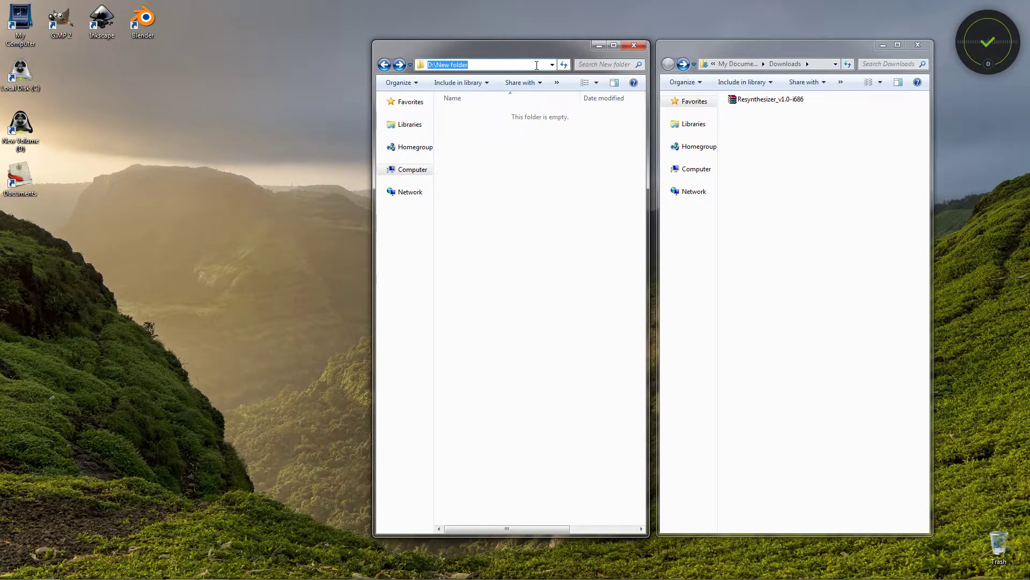
{"action": "key", "text": "ctrl+v"}
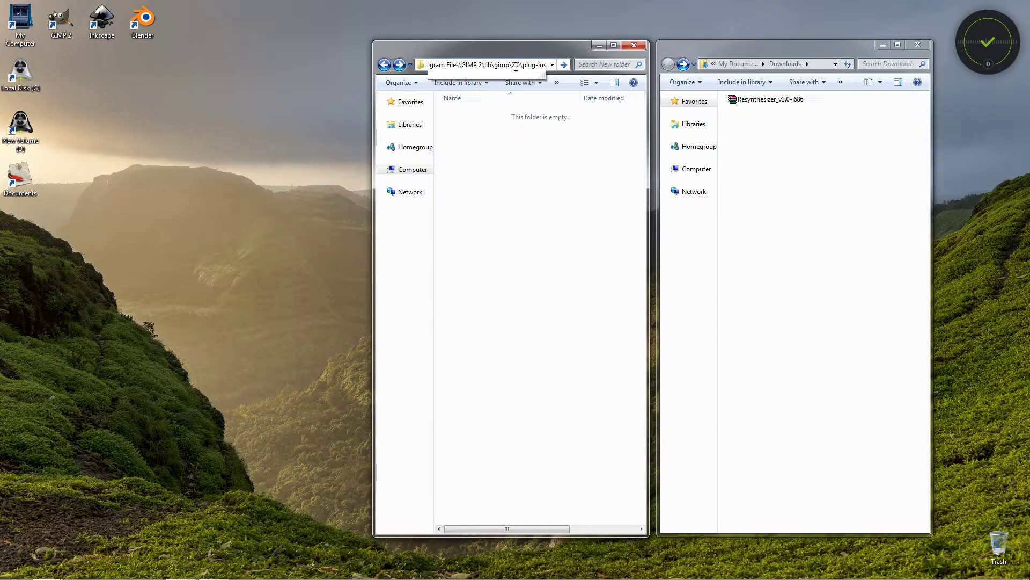
{"action": "key", "text": "Return"}
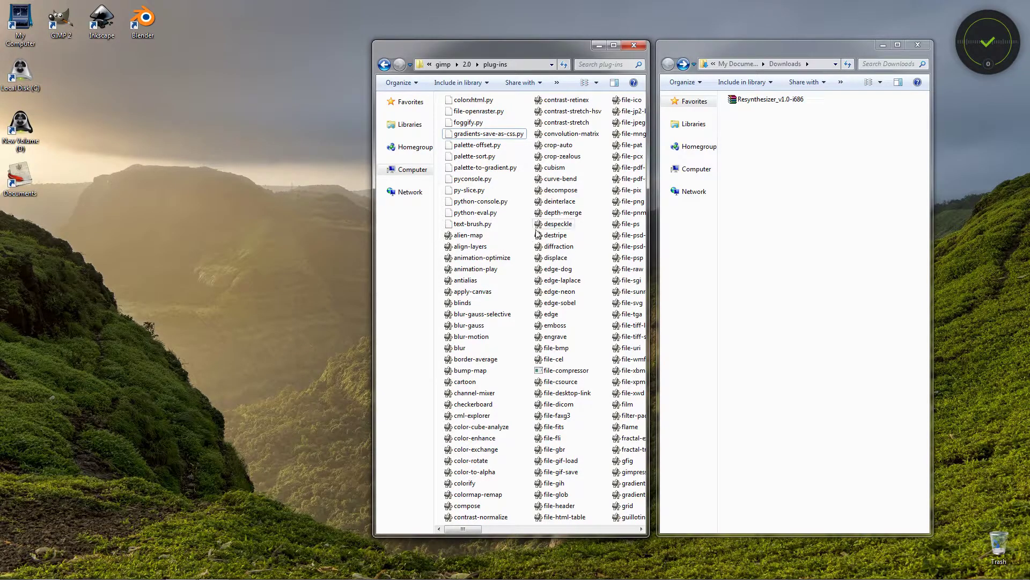
Extract Resynthesizer_v1.0-i686.zip in Downloads with 7-Zip and open the resulting folder
{"action": "right_click", "coordinate": [775, 102]}
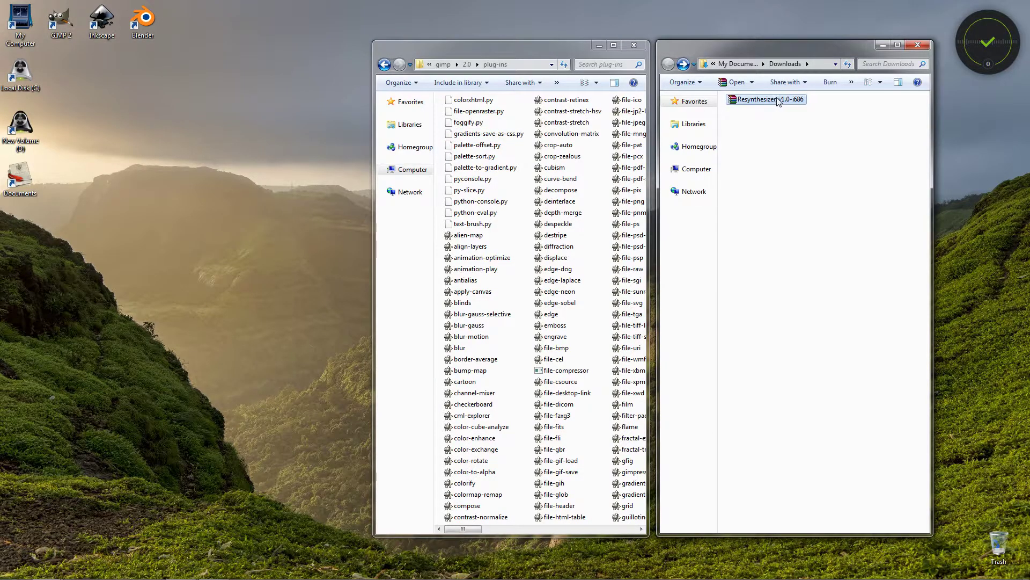
{"action": "mouse_move", "coordinate": [809, 128]}
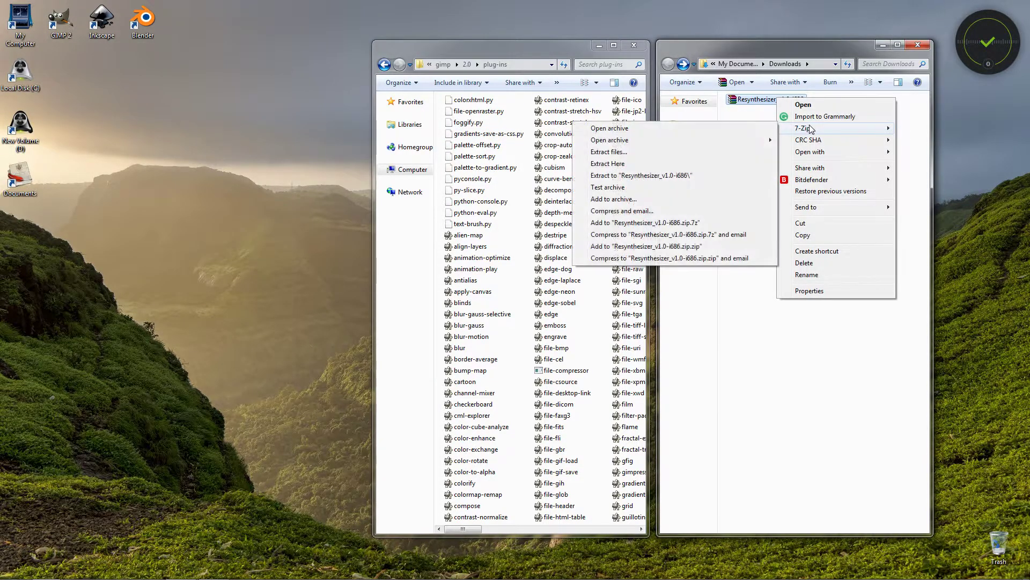
{"action": "left_click", "coordinate": [607, 169]}
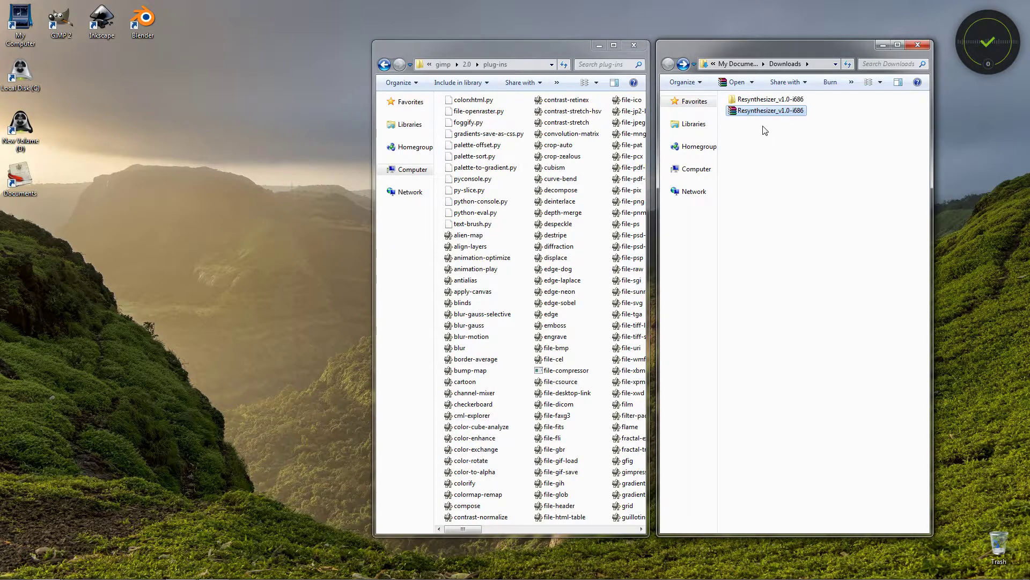
{"action": "double_click", "coordinate": [765, 99]}
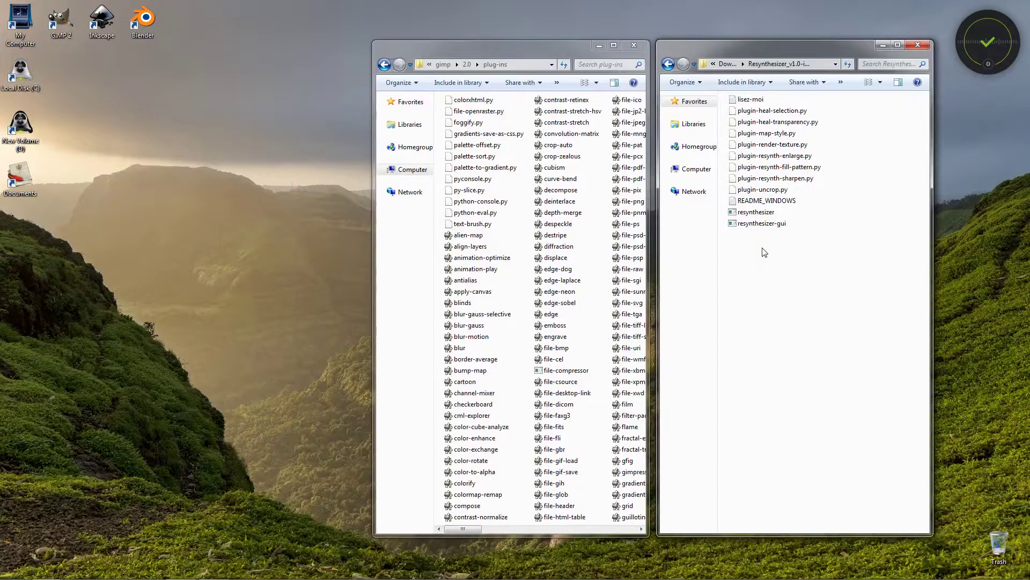
Move all twelve Resynthesizer files into GIMP's plug-ins folder, approving the access prompt
{"action": "left_click_drag", "start_coordinate": [760, 253], "coordinate": [751, 100]}
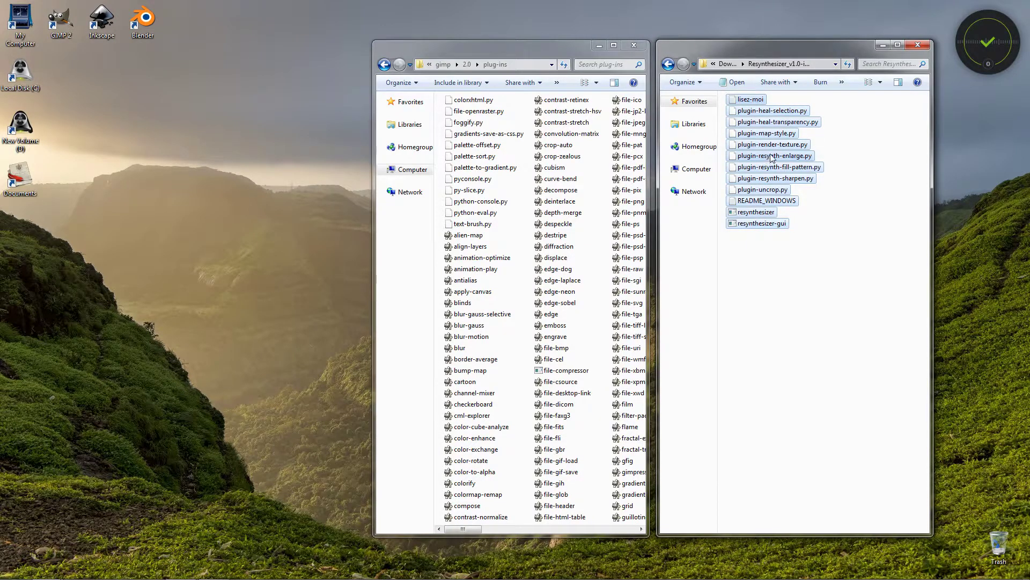
{"action": "left_click_drag", "start_coordinate": [773, 156], "coordinate": [512, 257]}
{"action": "left_click", "coordinate": [504, 329]}
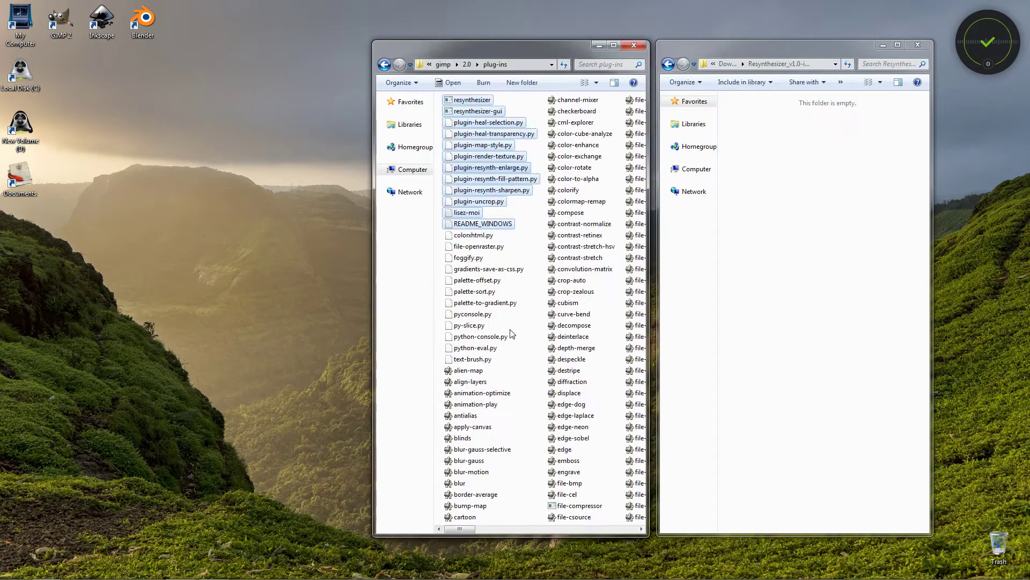
{"action": "left_click", "coordinate": [527, 208]}
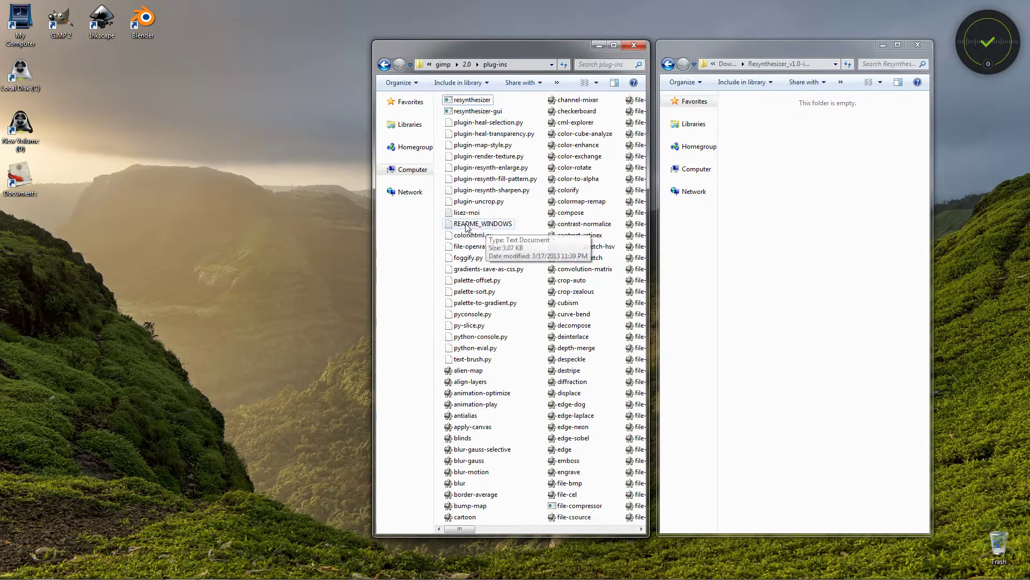
{"action": "double_click", "coordinate": [485, 227]}
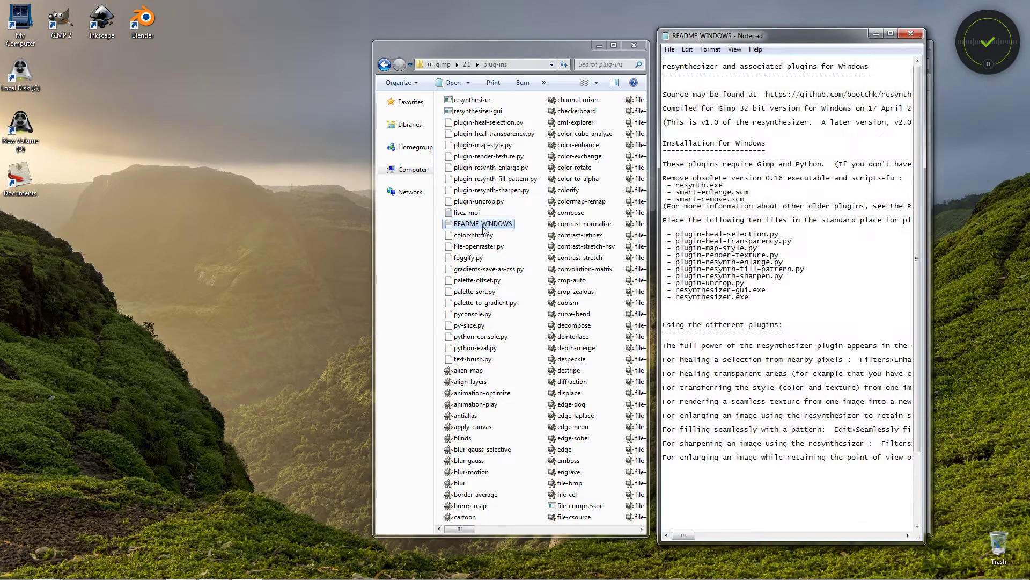
{"action": "double_click", "coordinate": [784, 36]}
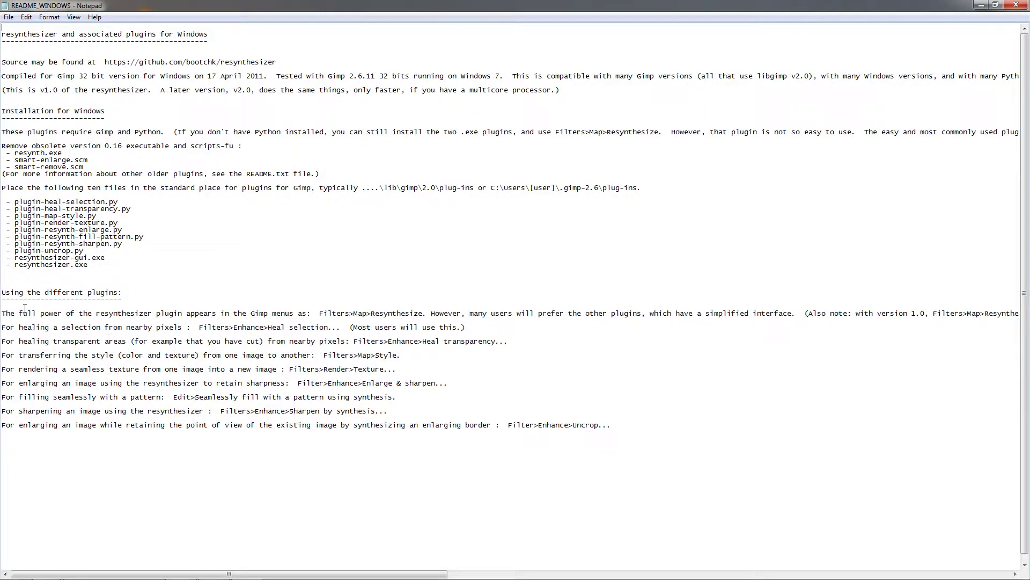
{"action": "left_click_drag", "start_coordinate": [2, 313], "coordinate": [33, 332]}
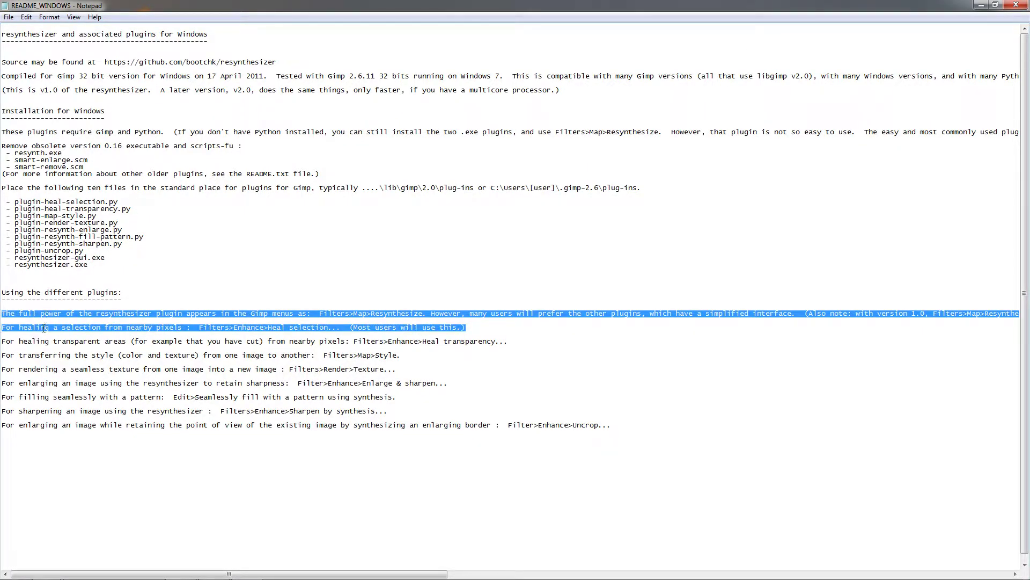
{"action": "left_click", "coordinate": [43, 327]}
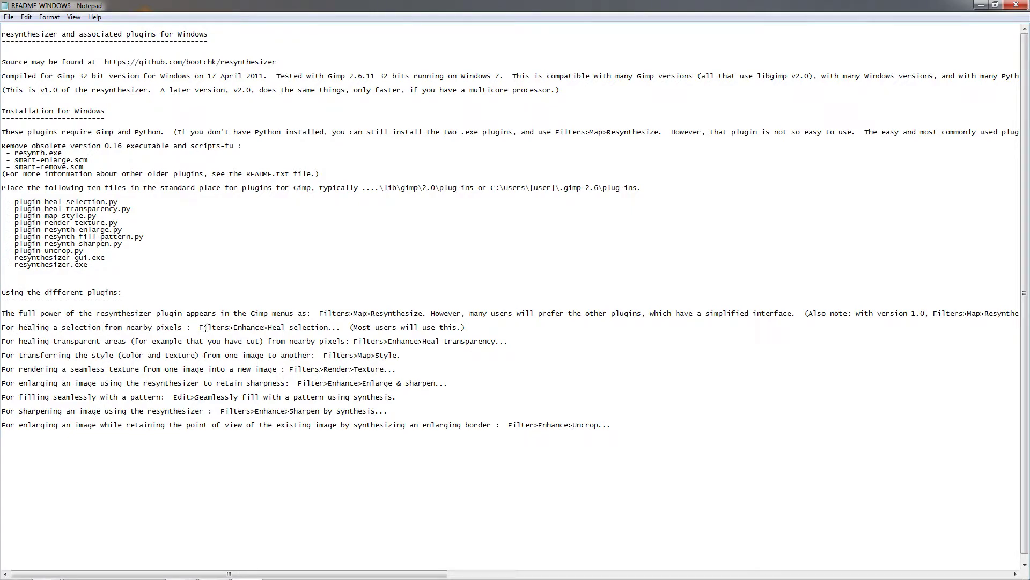
{"action": "mouse_move", "coordinate": [196, 329]}
{"action": "left_mouse_down"}
{"action": "mouse_move", "coordinate": [3, 329]}
{"action": "mouse_move", "coordinate": [339, 327]}
{"action": "left_mouse_up"}
{"action": "left_click", "coordinate": [257, 362]}
{"action": "left_click_drag", "start_coordinate": [341, 405], "coordinate": [324, 354]}
{"action": "left_click", "coordinate": [323, 354]}
{"action": "left_click", "coordinate": [1015, 5]}
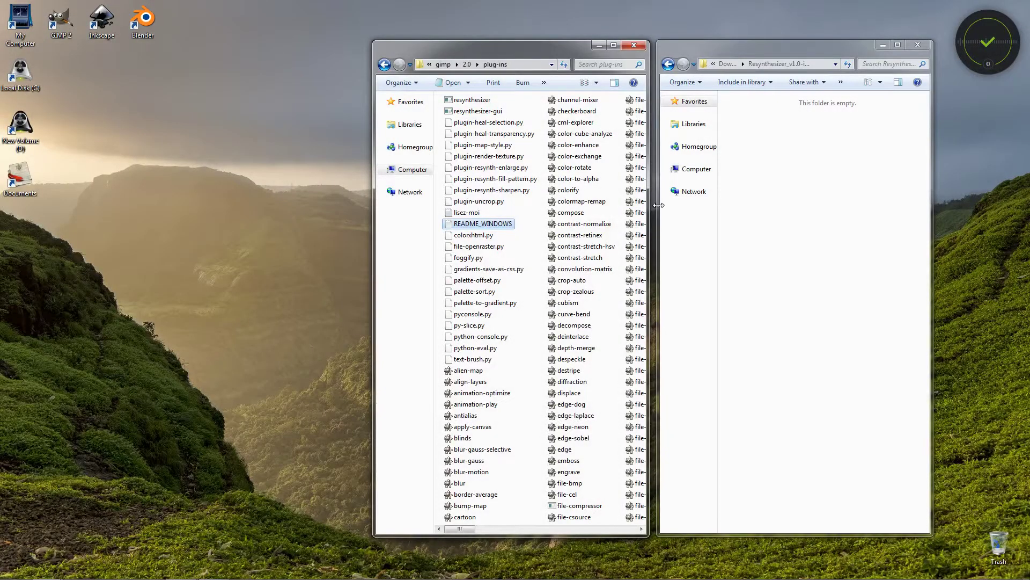
Relaunch GIMP from the desktop and confirm Heal selection is listed under Filters > Enhance
{"action": "double_click", "coordinate": [62, 26]}
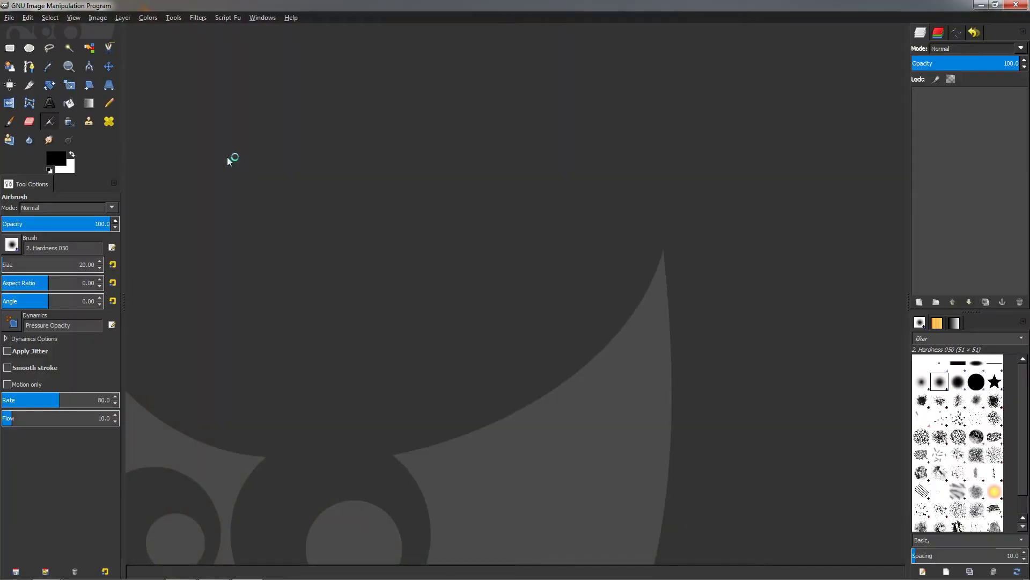
{"action": "left_click", "coordinate": [200, 17]}
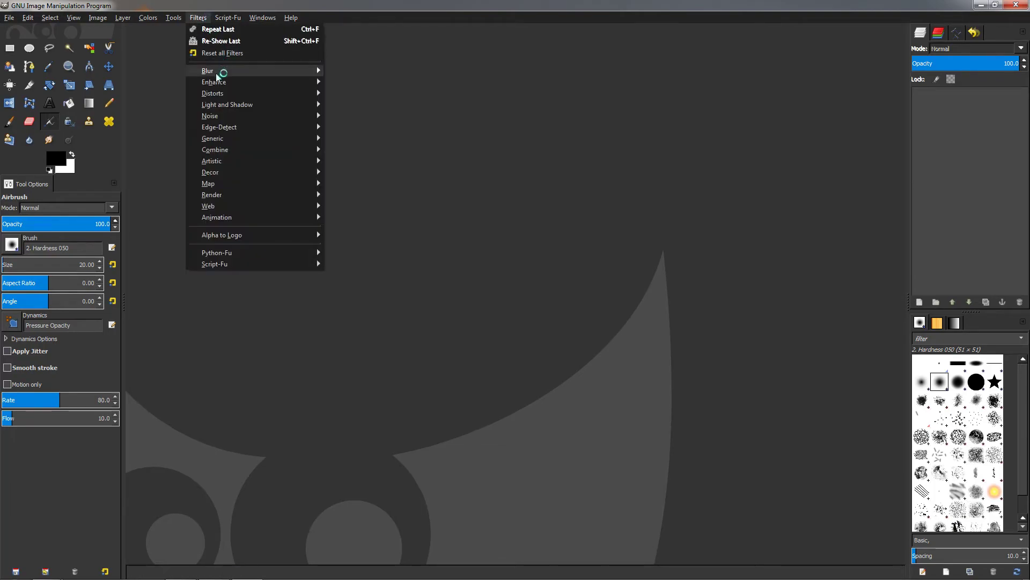
{"action": "mouse_move", "coordinate": [223, 87]}
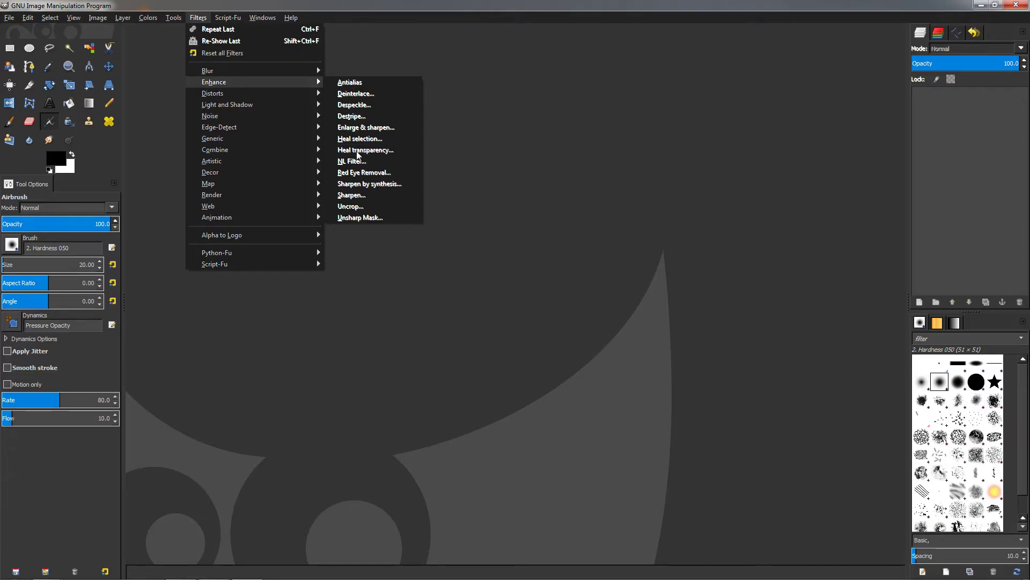
{"action": "left_click", "coordinate": [510, 167]}
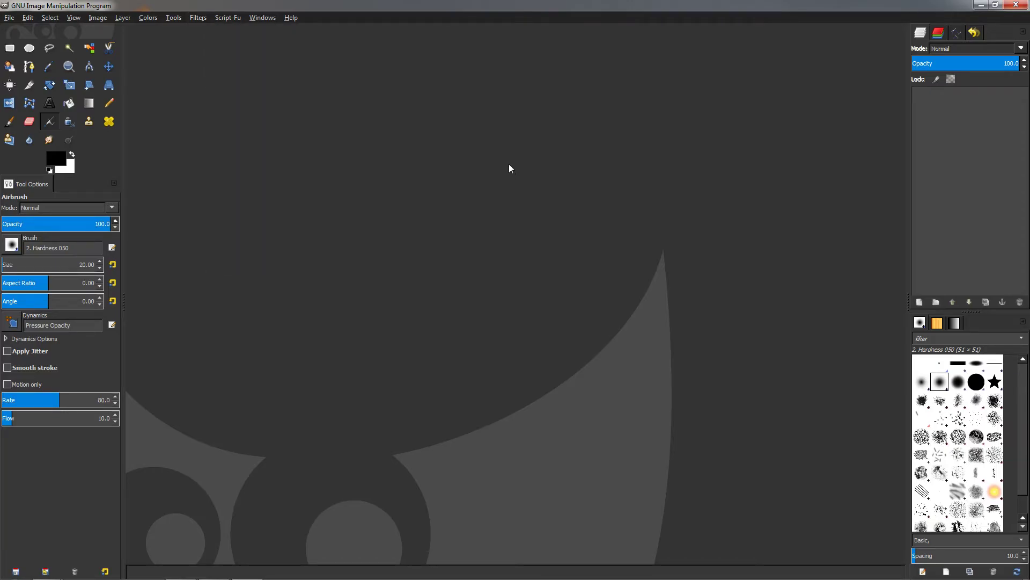